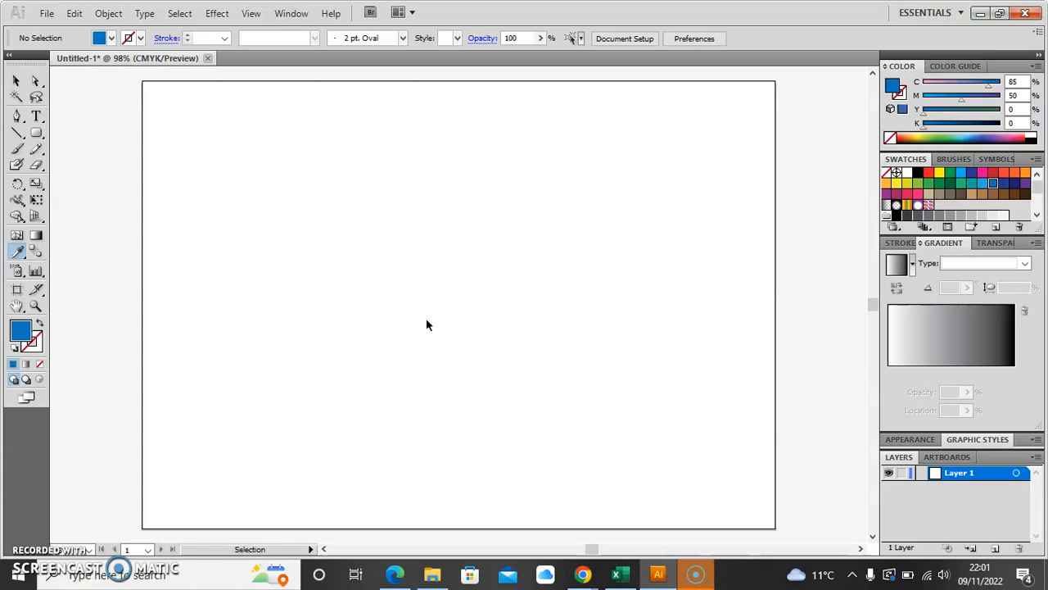
Step: Paste the copied sheet of social media icons onto the artboard as a reference image
key("ctrl+v")
left_click_drag(274, 298, 278, 321)
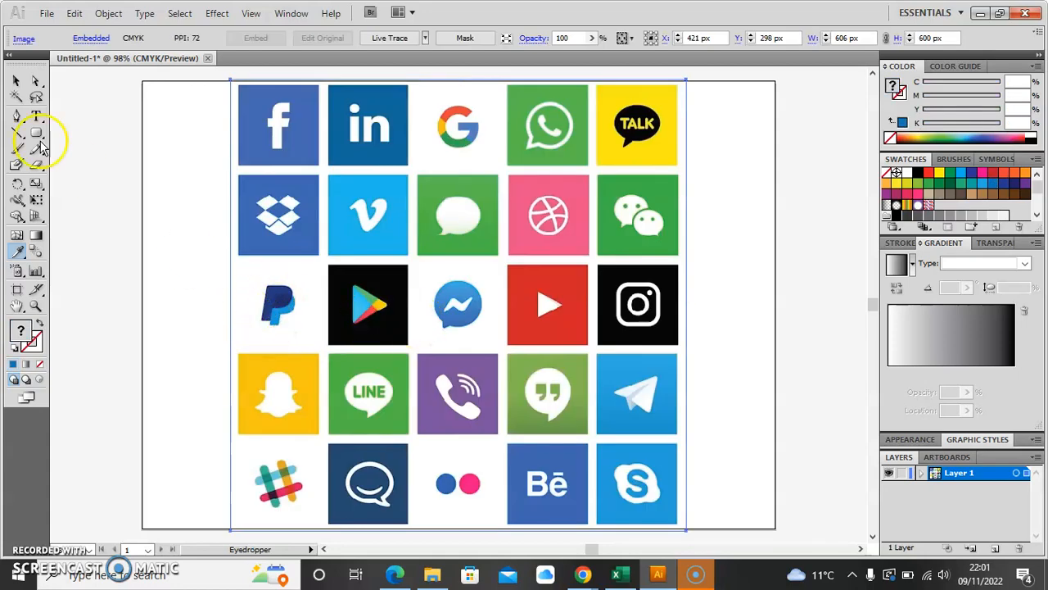
left_click(17, 80)
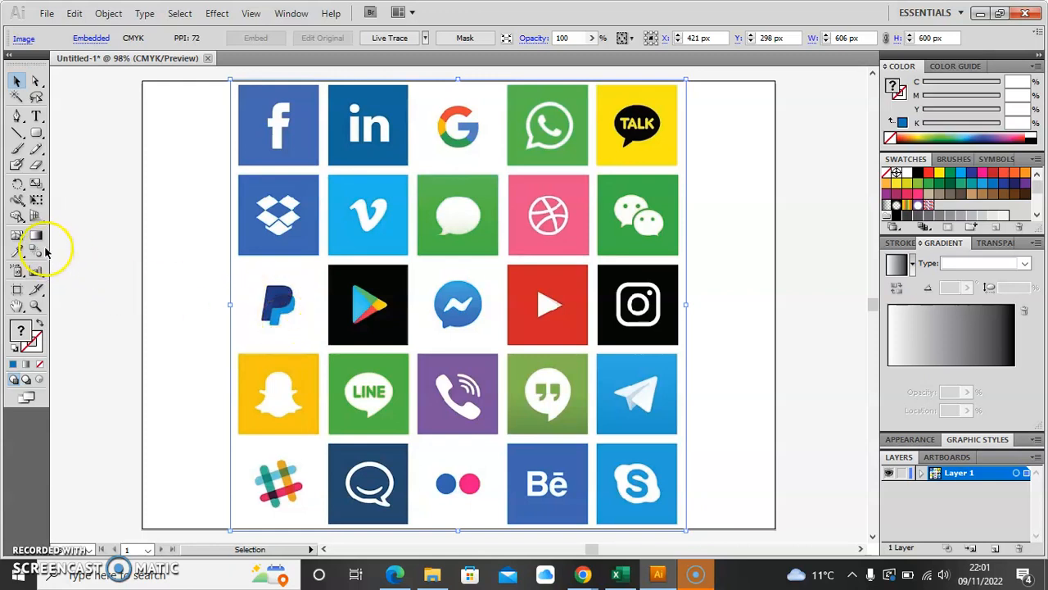
Step: Measure the slant angle of the PayPal logo's P in the reference image, and close the readout
left_click(21, 255)
left_click(65, 271)
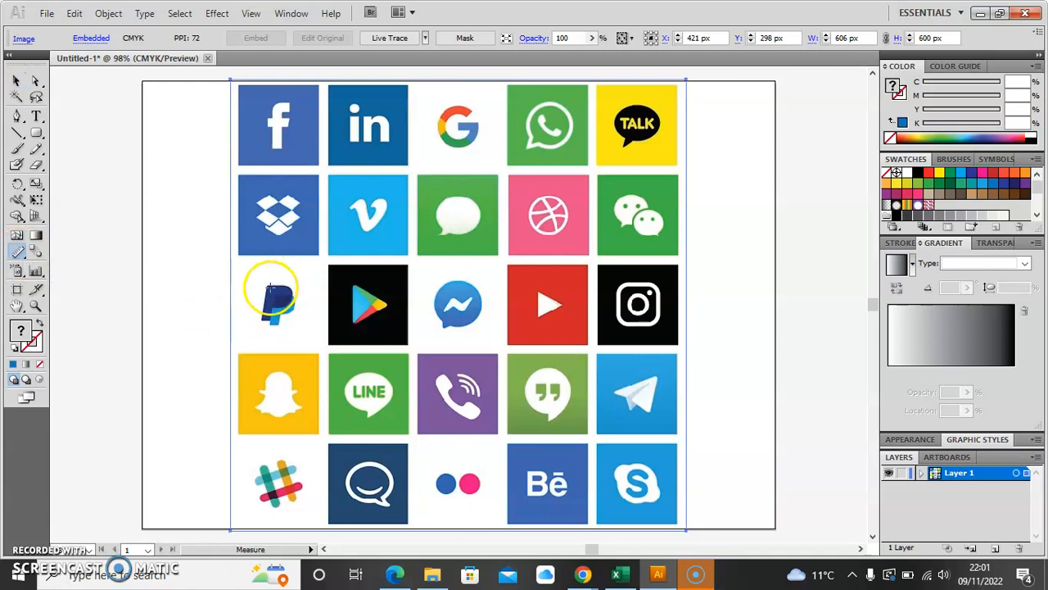
left_click_drag(260, 318, 265, 284)
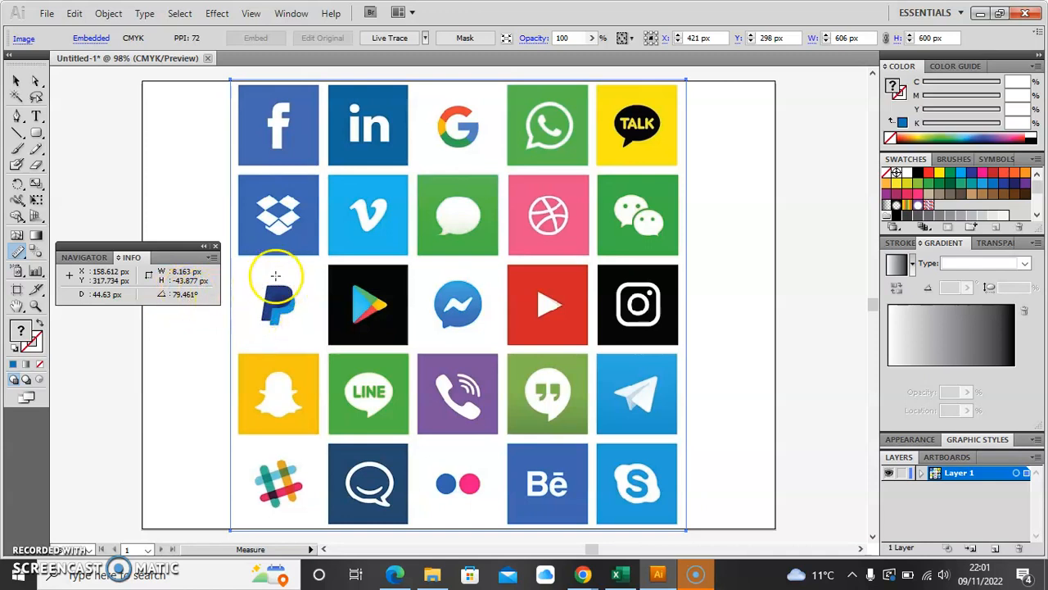
left_click(139, 207)
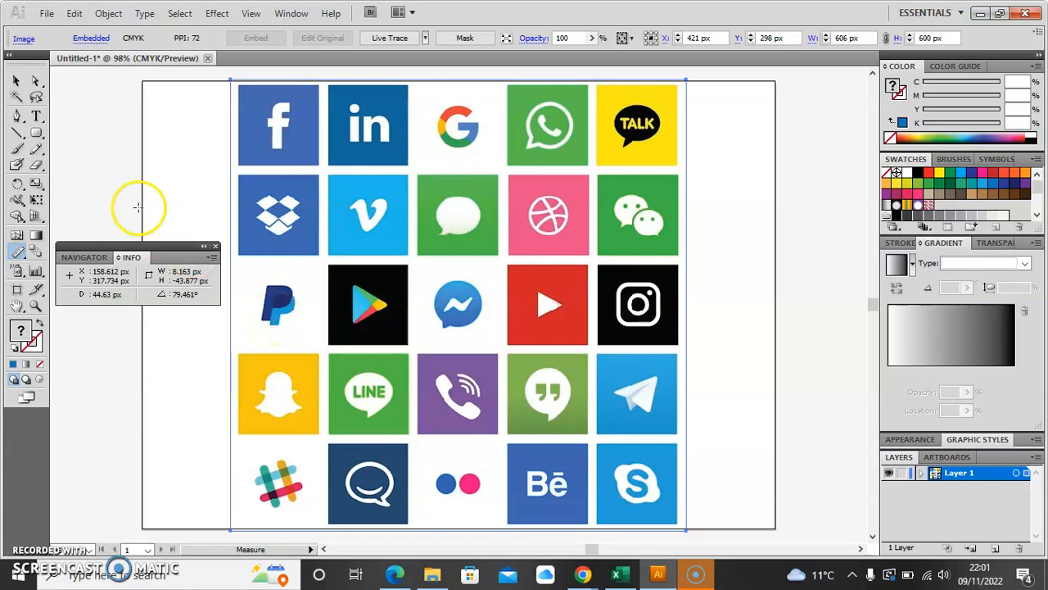
left_click(215, 246)
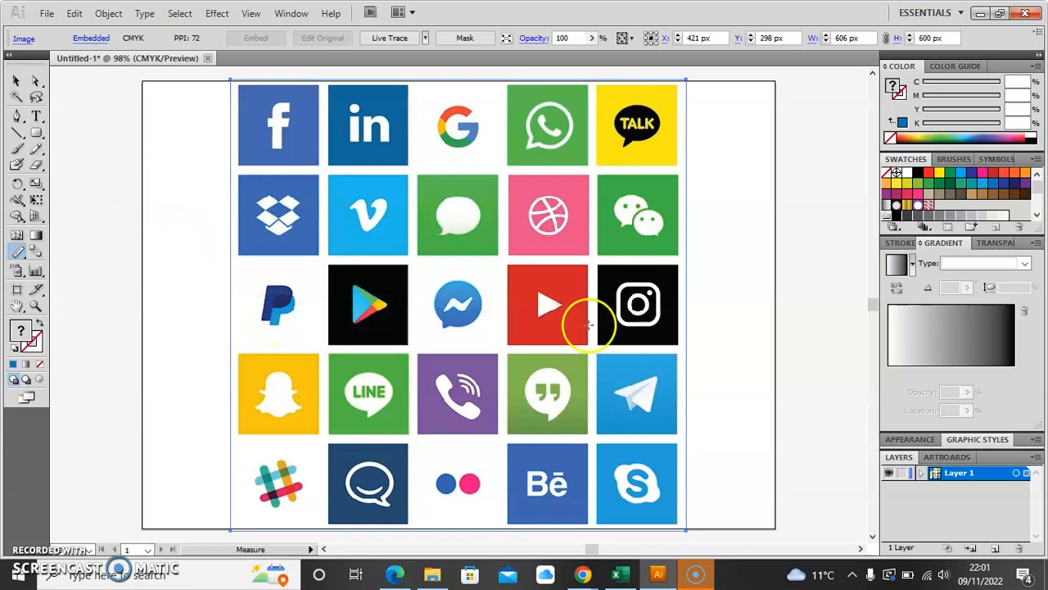
Step: Hide the layer holding the reference image and create a new layer above it
left_click(891, 478)
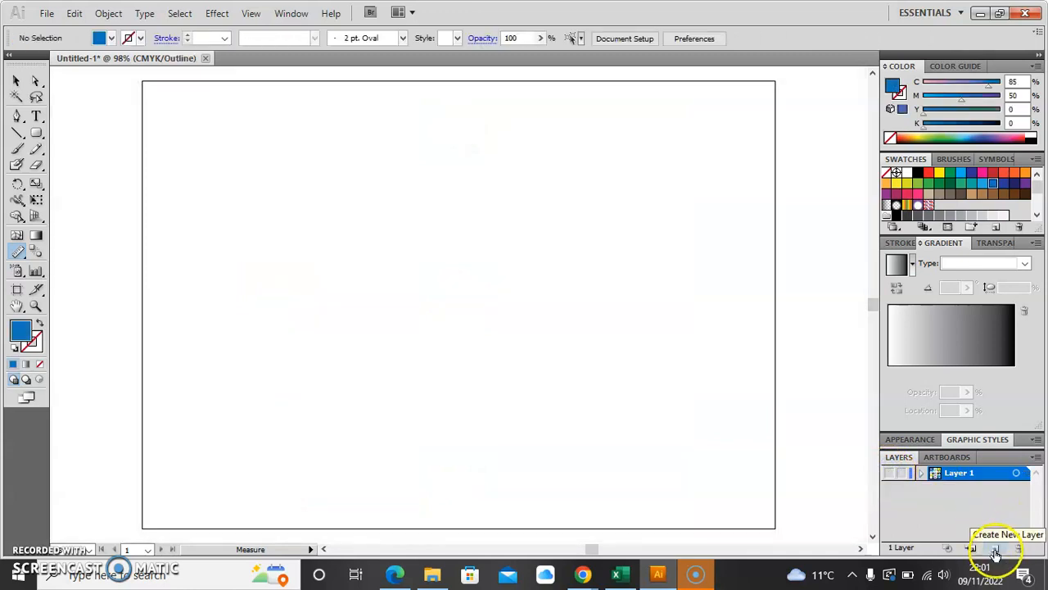
left_click(995, 547)
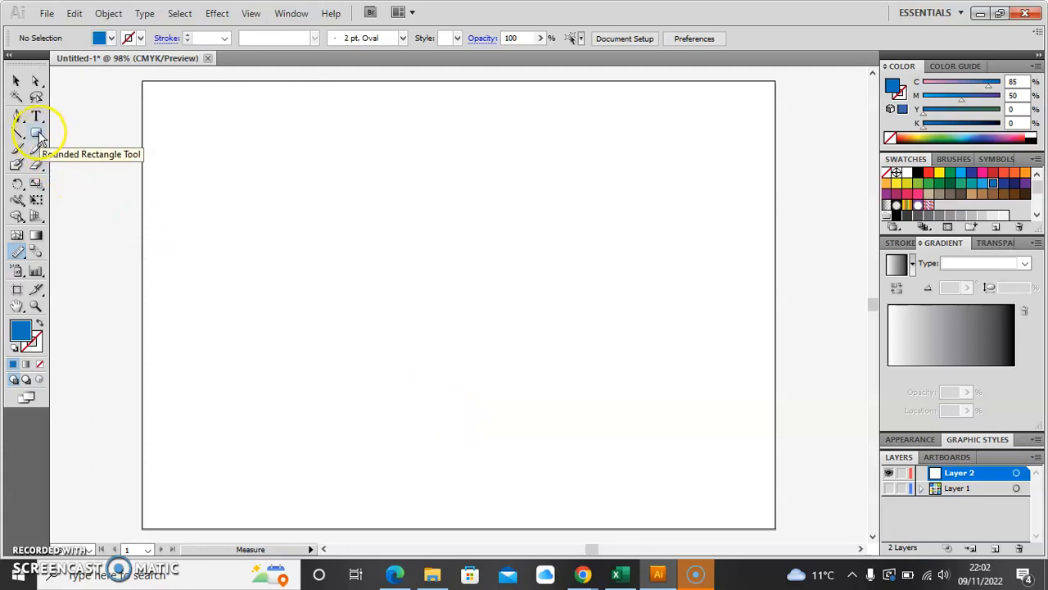
Step: Draw a vertical rectangle about 82 by 287 px and a rounded rectangle about 186 by 127 px starting at its top edge's midpoint
left_click_drag(40, 136, 65, 136)
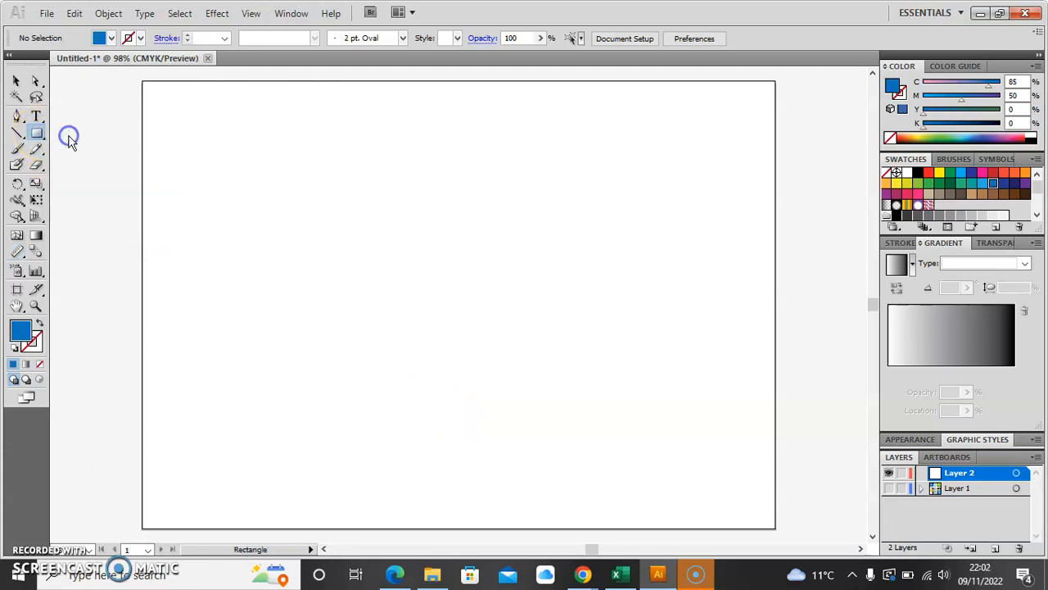
left_click_drag(319, 196, 381, 410)
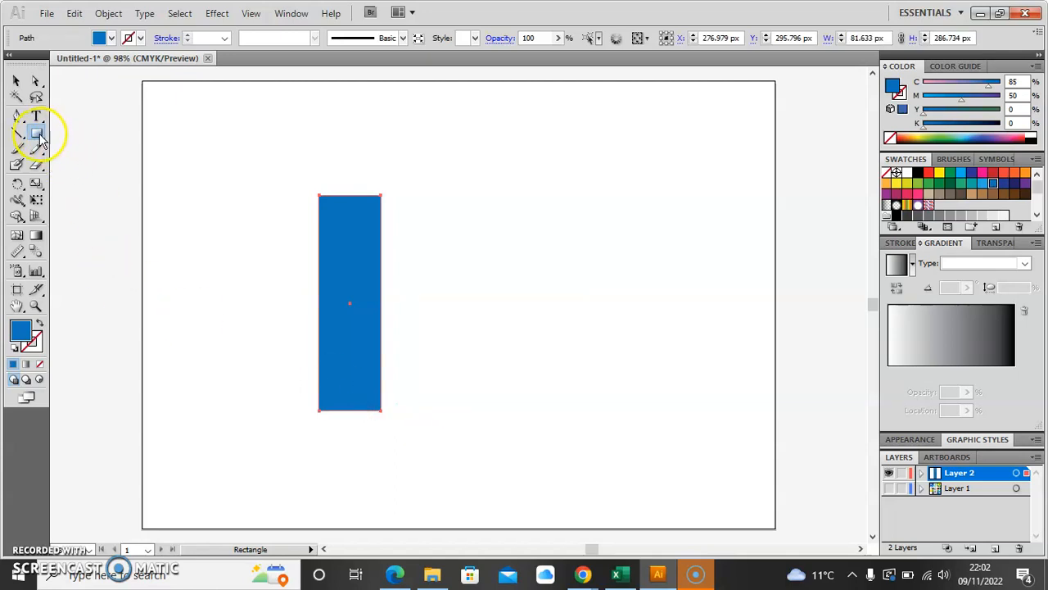
left_click_drag(40, 137, 88, 154)
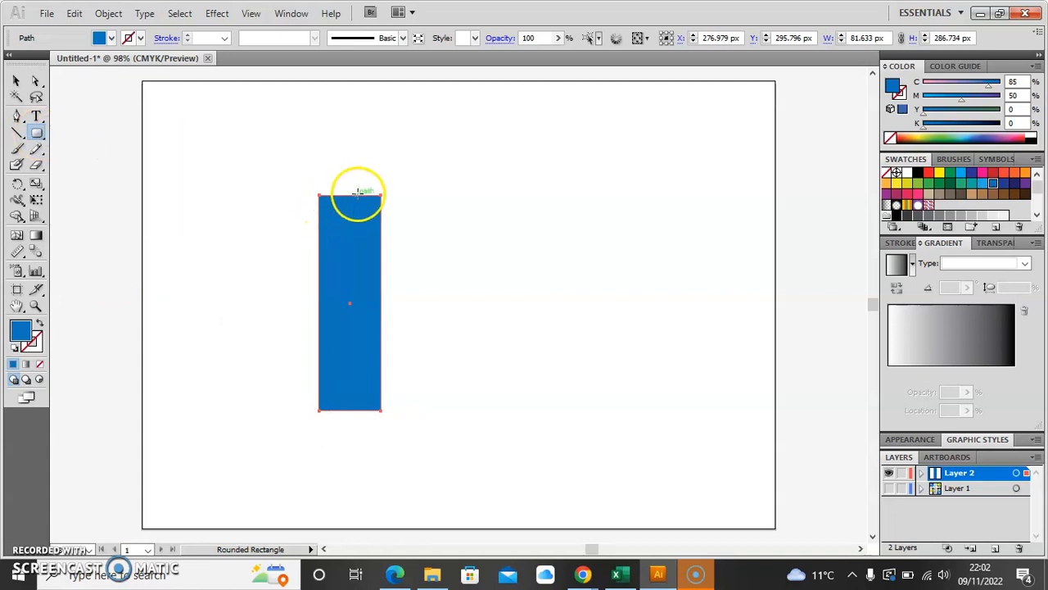
left_click_drag(350, 194, 491, 291)
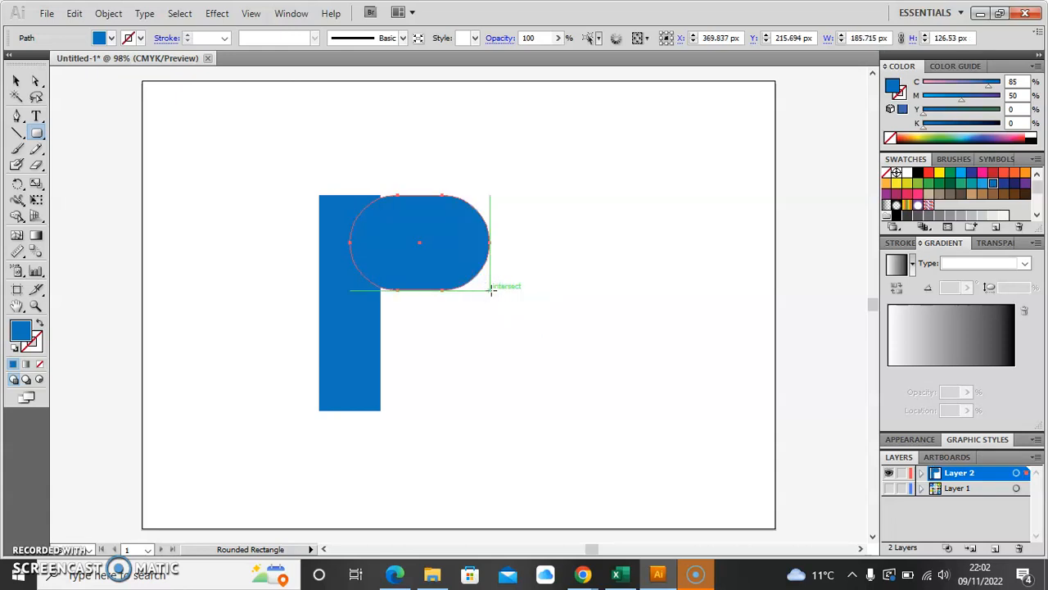
Step: Nudge the rounded rectangle about 22 px to the left so it overlaps more of the vertical rectangle
left_click(17, 80)
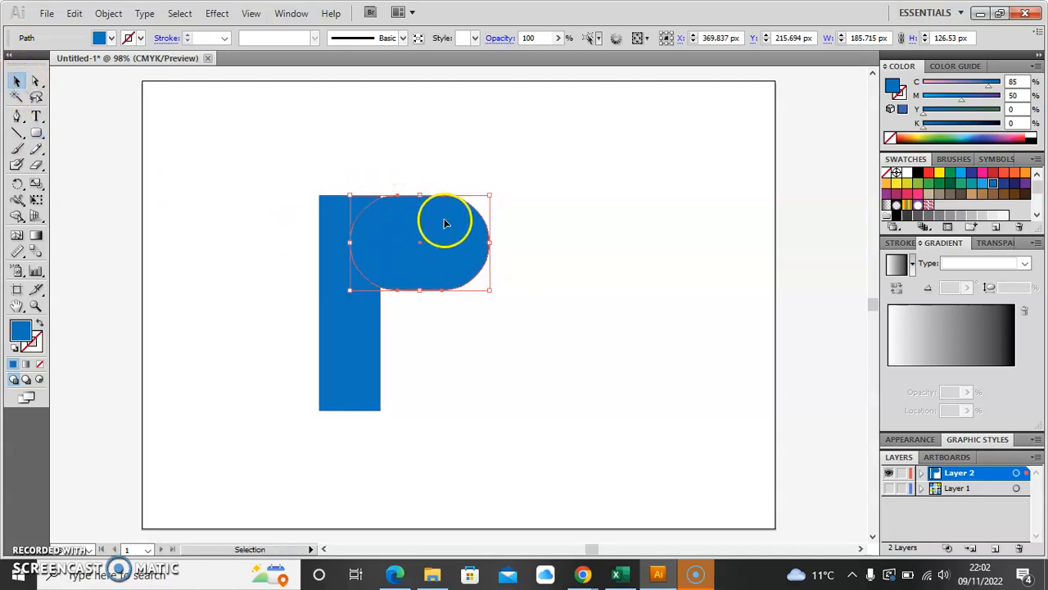
key("Left")
key("Left")
key("Left")
key("Left")
key("Left")
key("Left")
key("Left")
key("Left")
key("Left")
key("Left")
key("Left")
key("Left")
key("Left")
key("Left")
key("Left")
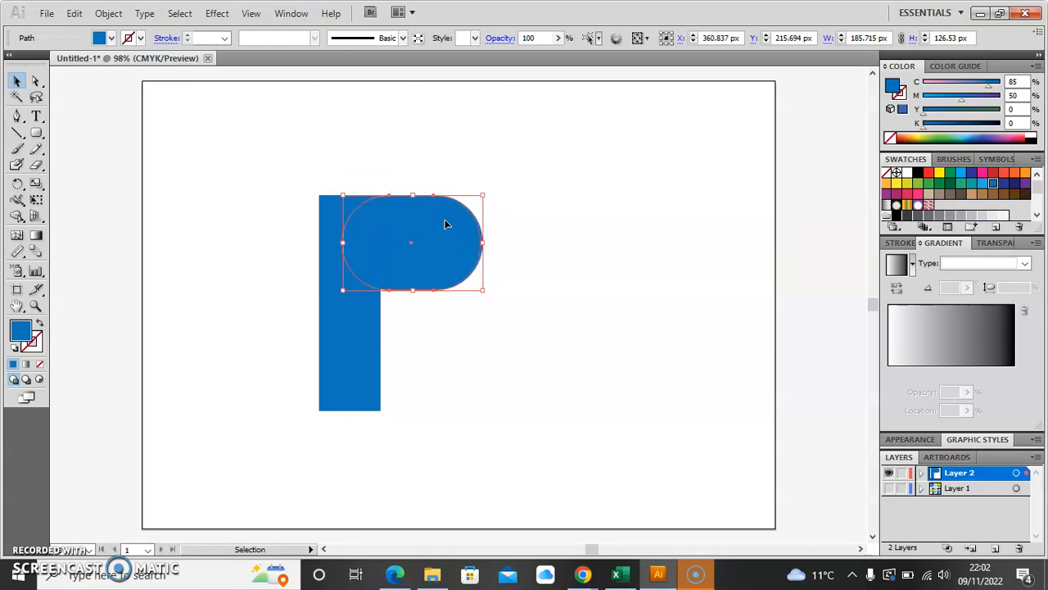
key("Left")
key("Left")
key("Left")
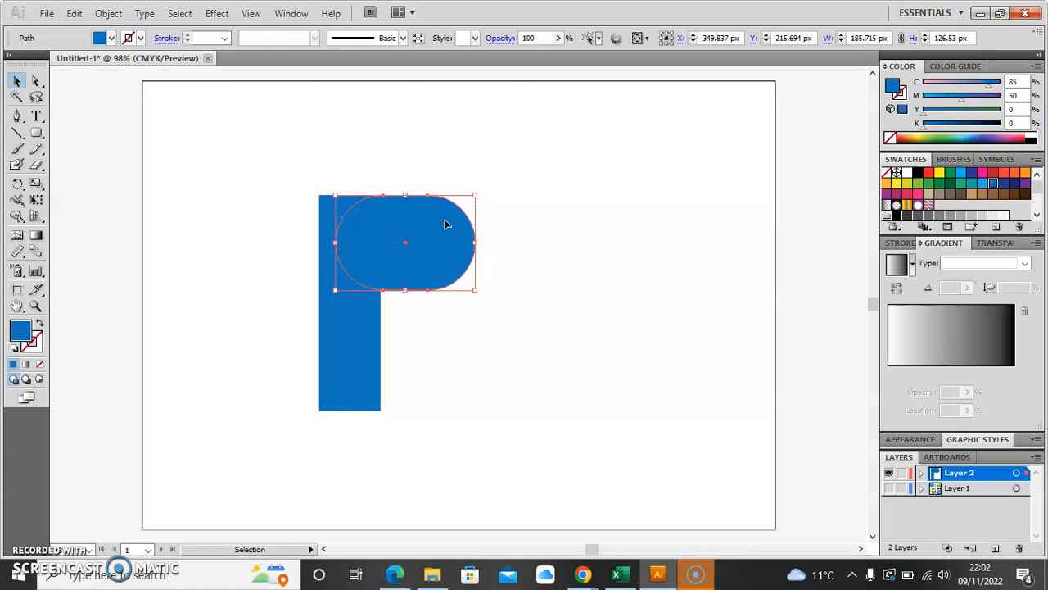
left_click(421, 248)
left_click(380, 293)
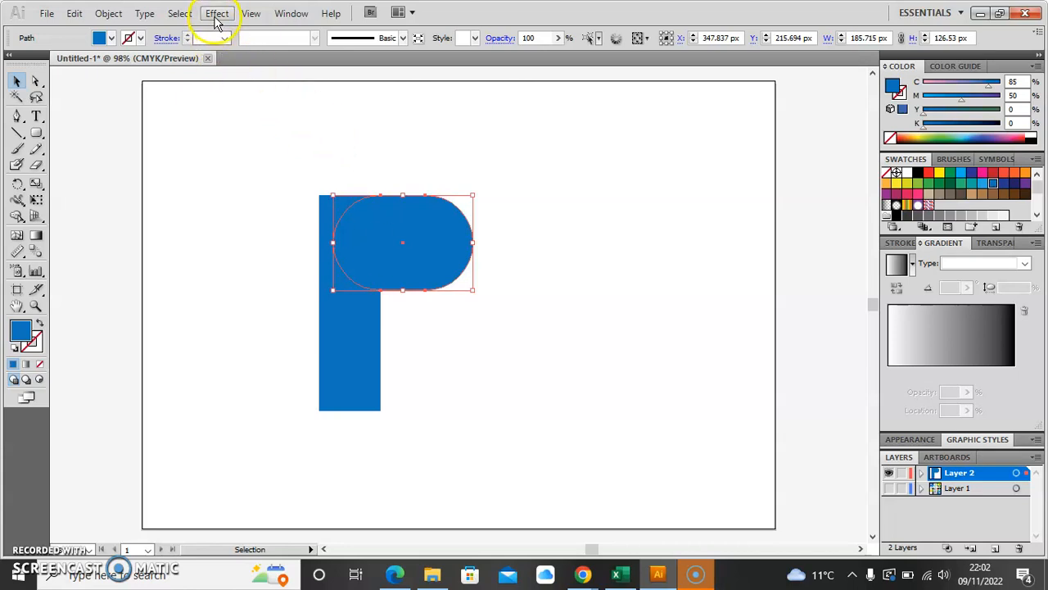
Step: Unite the vertical rectangle and the rounded rectangle into a single P shape with Pathfinder
left_click(294, 14)
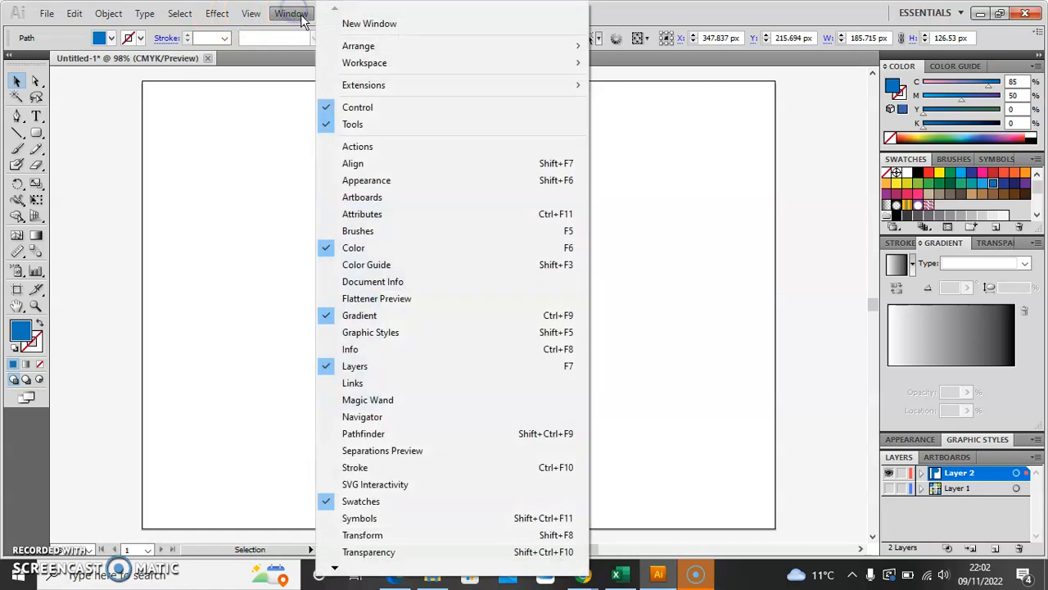
left_click(365, 434)
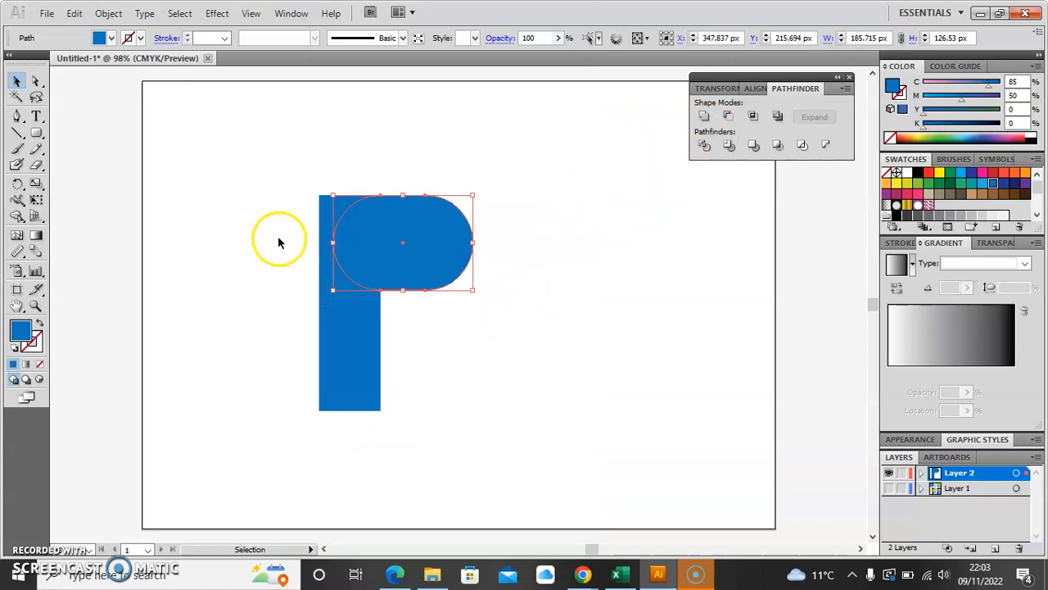
left_click_drag(261, 162, 552, 438)
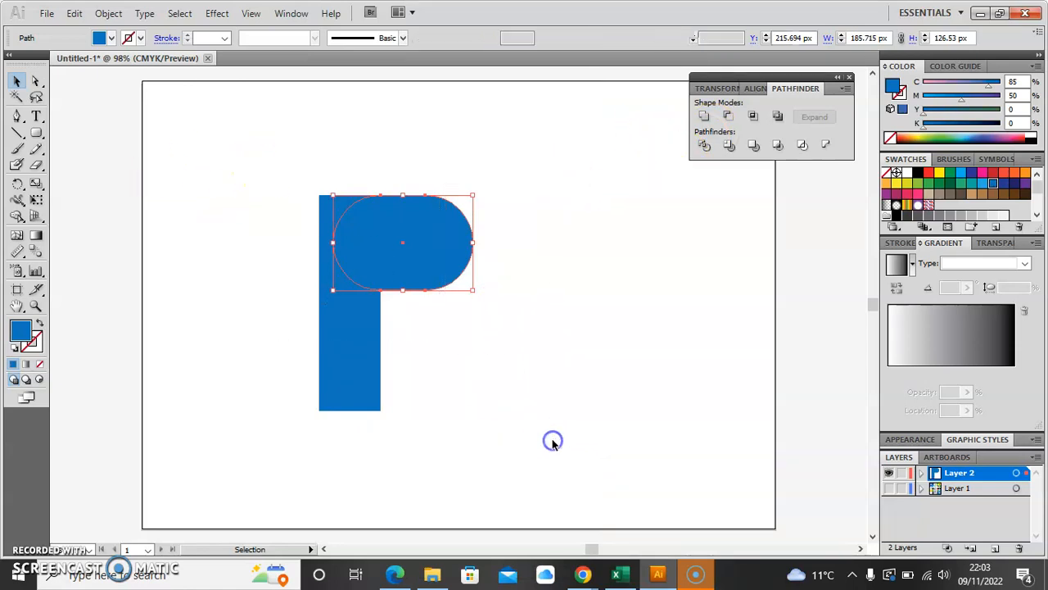
left_click(702, 117)
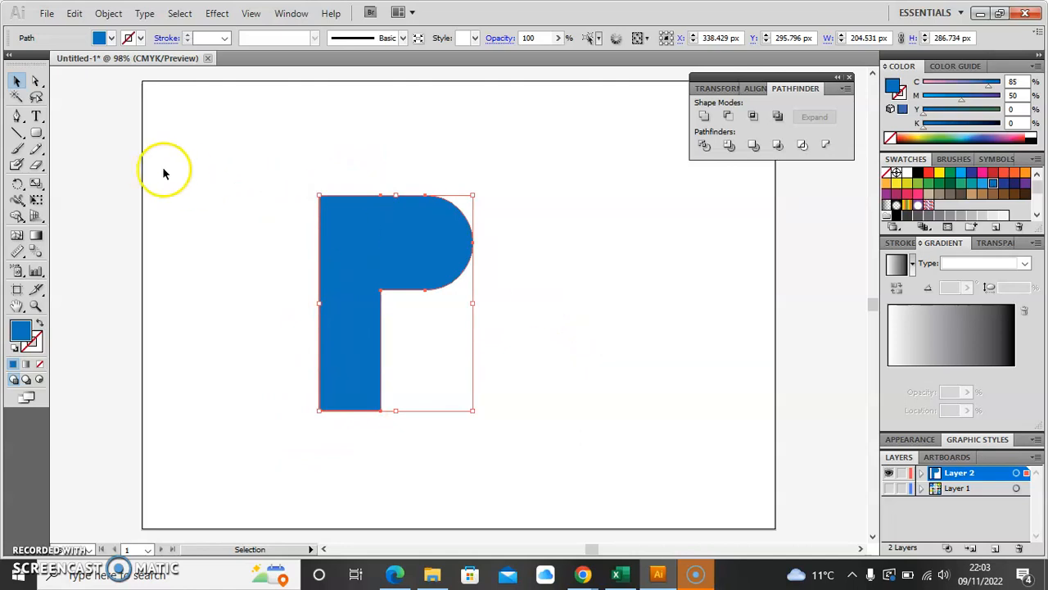
left_click_drag(36, 133, 75, 135)
left_click_drag(161, 157, 250, 444)
left_click(16, 80)
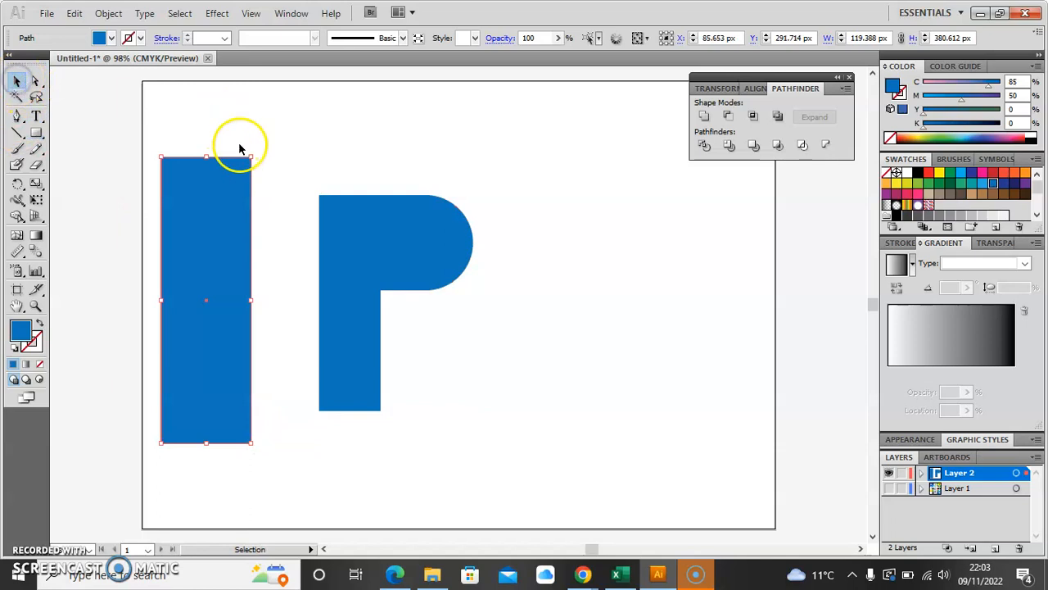
left_click_drag(256, 153, 279, 167)
left_click_drag(206, 231, 232, 206)
key("Delete")
left_click(207, 161)
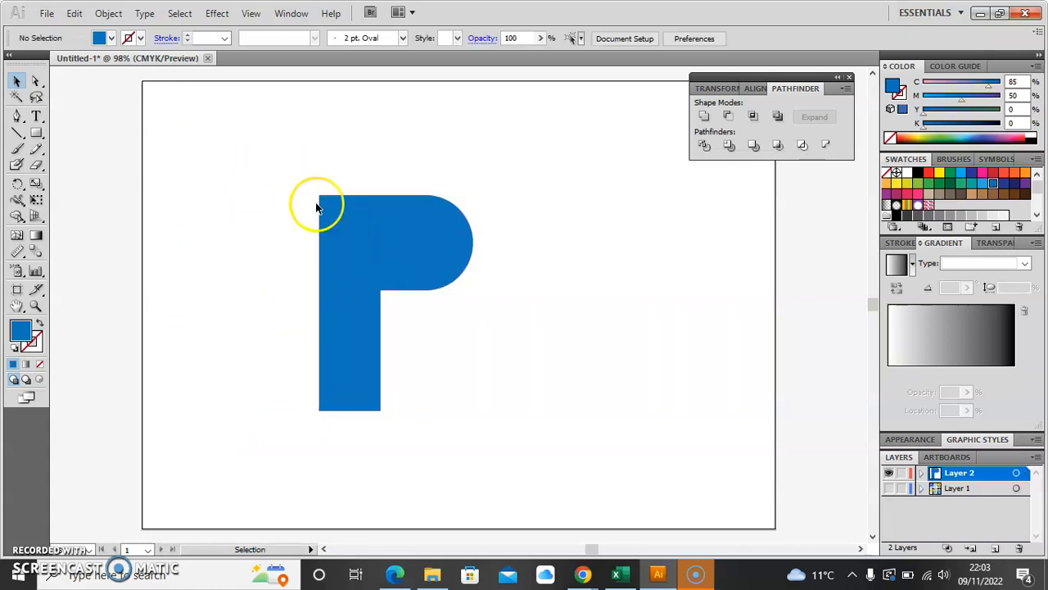
Step: Shear the P shape by 10° along the horizontal axis
left_click(341, 225)
left_click(109, 14)
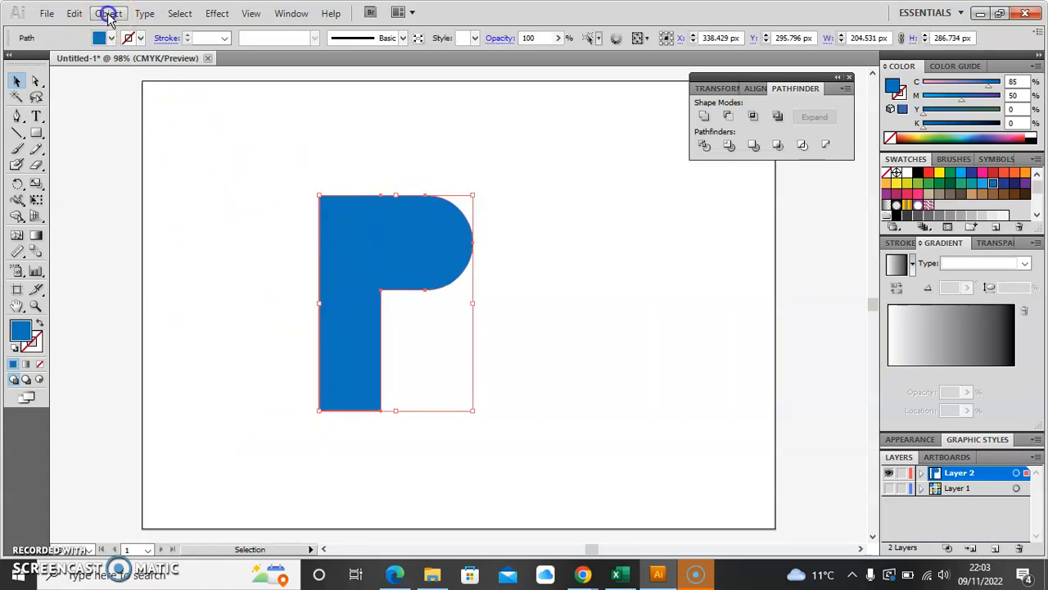
mouse_move(131, 33)
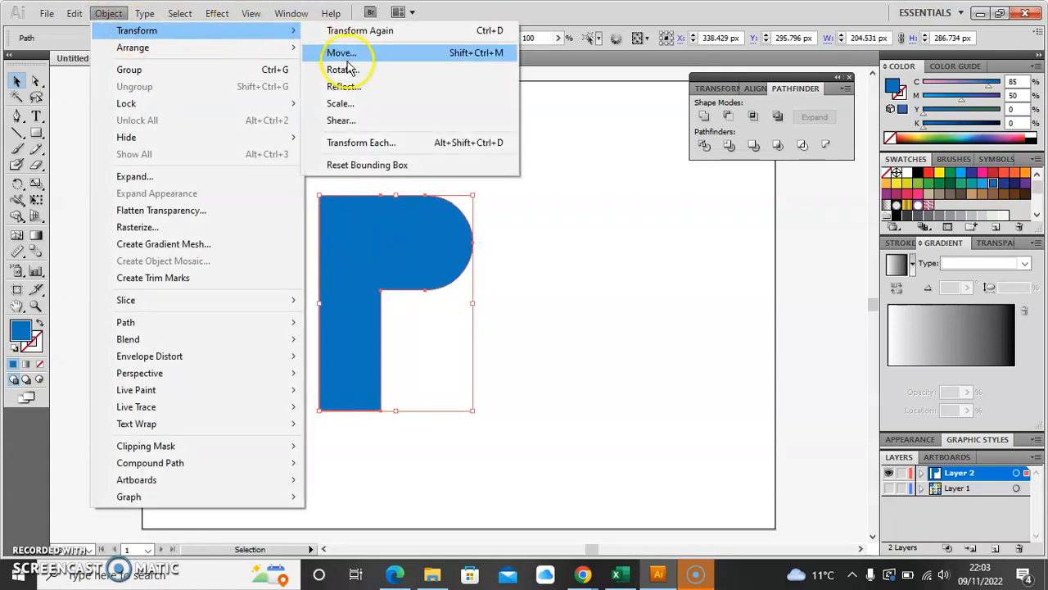
left_click(354, 128)
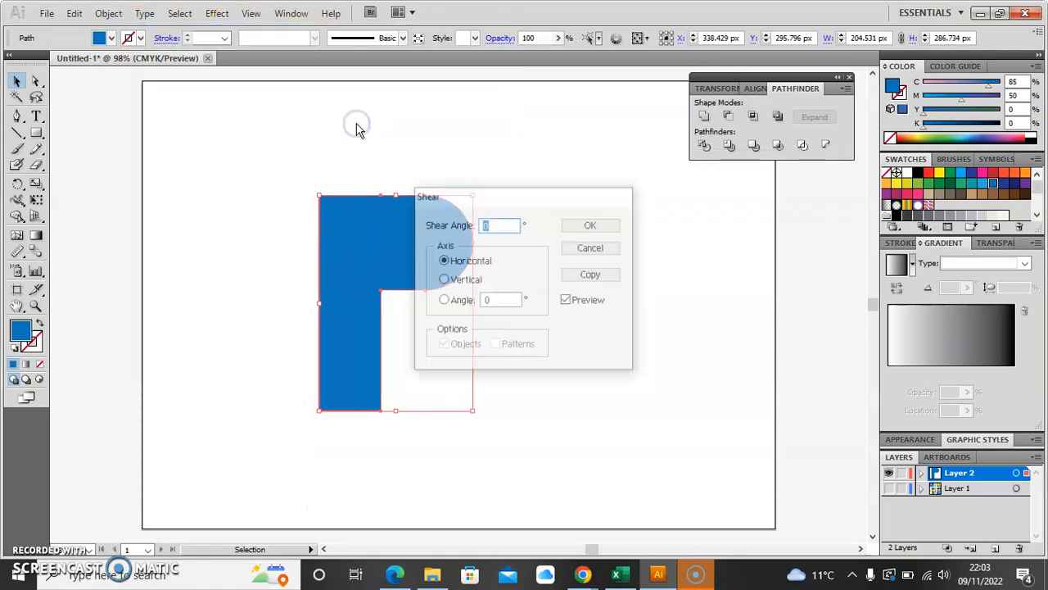
left_click(518, 198)
left_click_drag(518, 198, 622, 225)
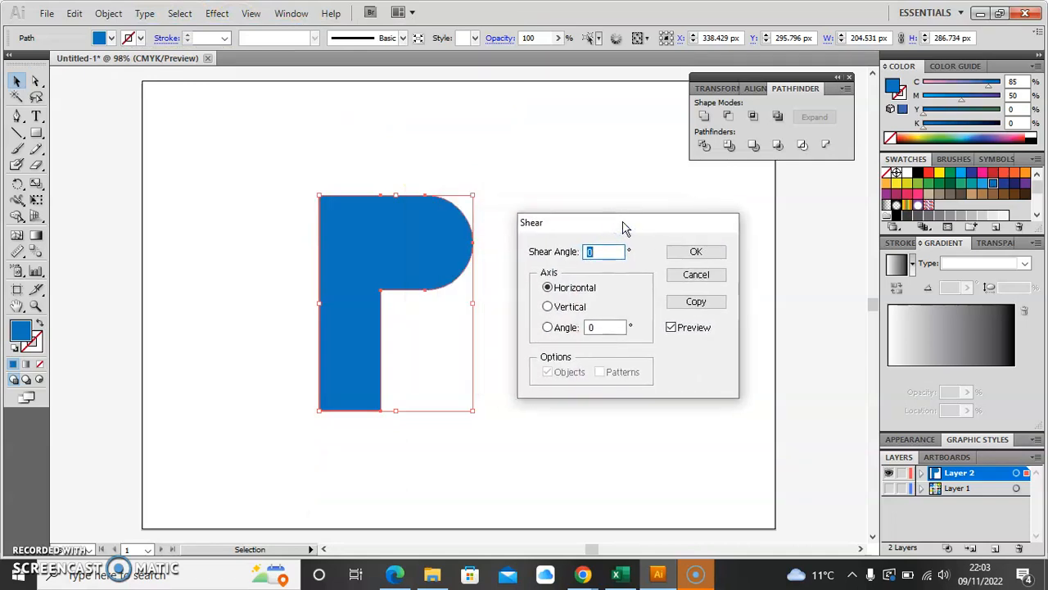
left_click(603, 252)
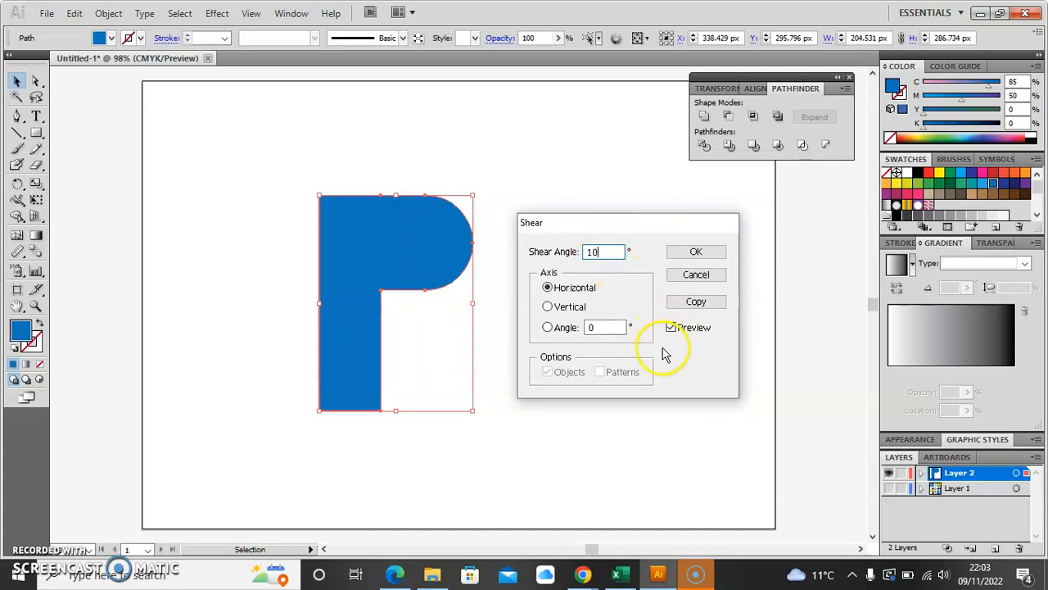
left_click(685, 369)
left_click(547, 306)
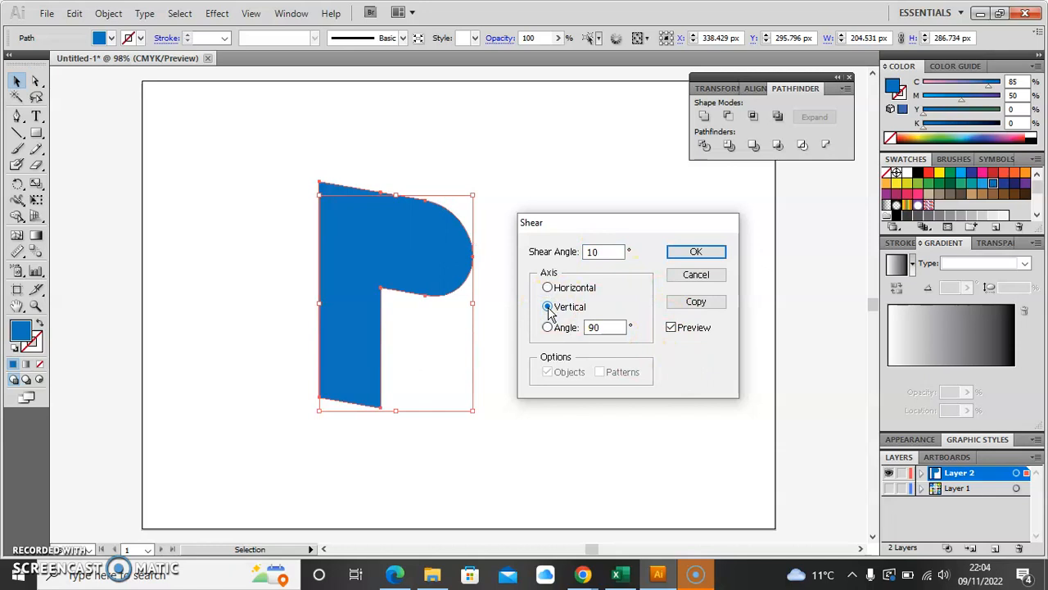
left_click(548, 289)
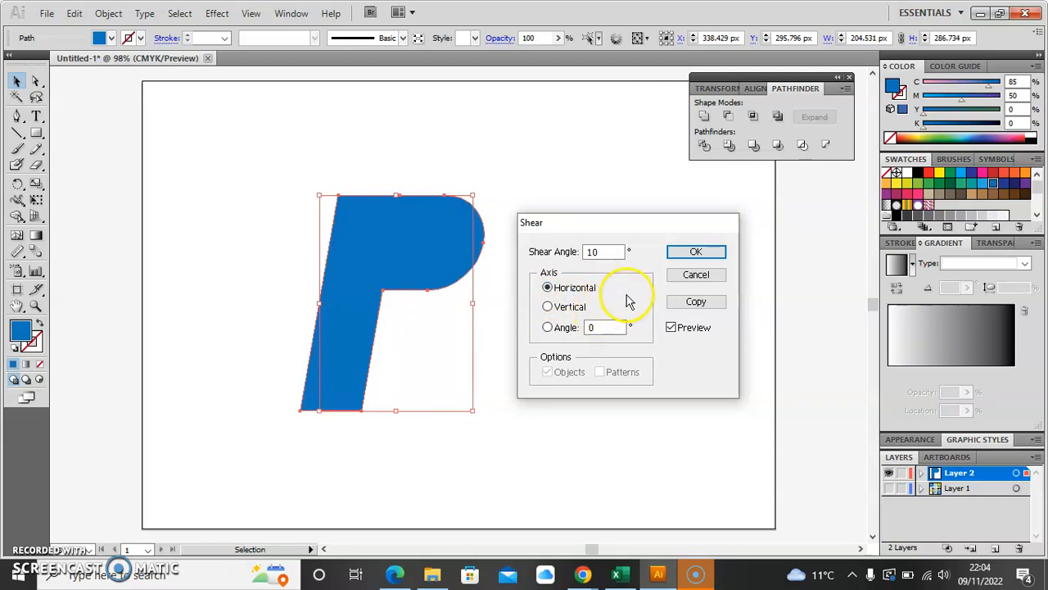
left_click(696, 253)
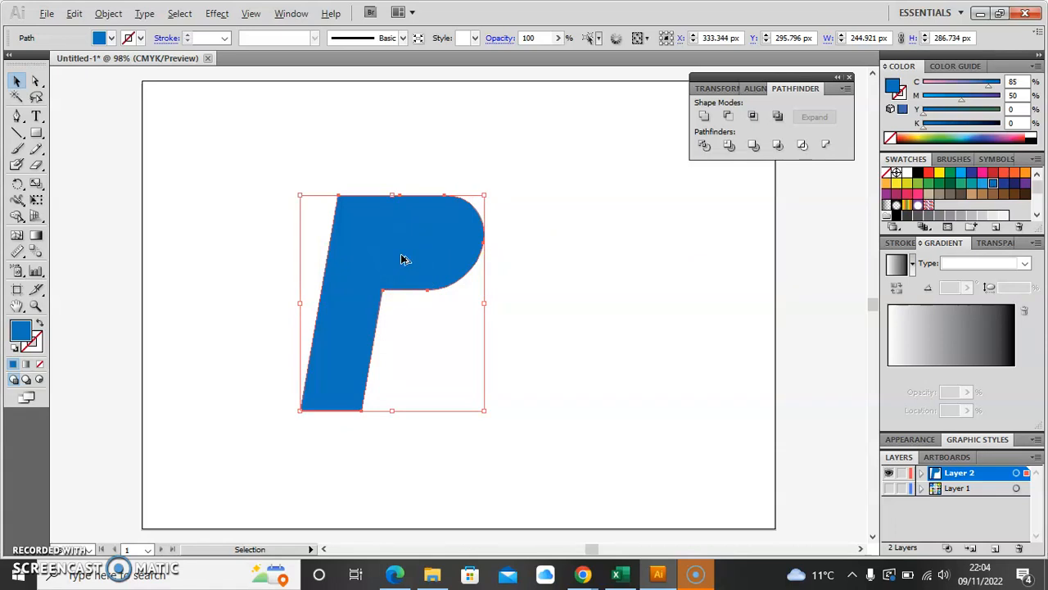
Step: Duplicate the slanted P, placing the copy about 72 px to the right and 47 px down
left_click_drag(401, 259, 458, 294)
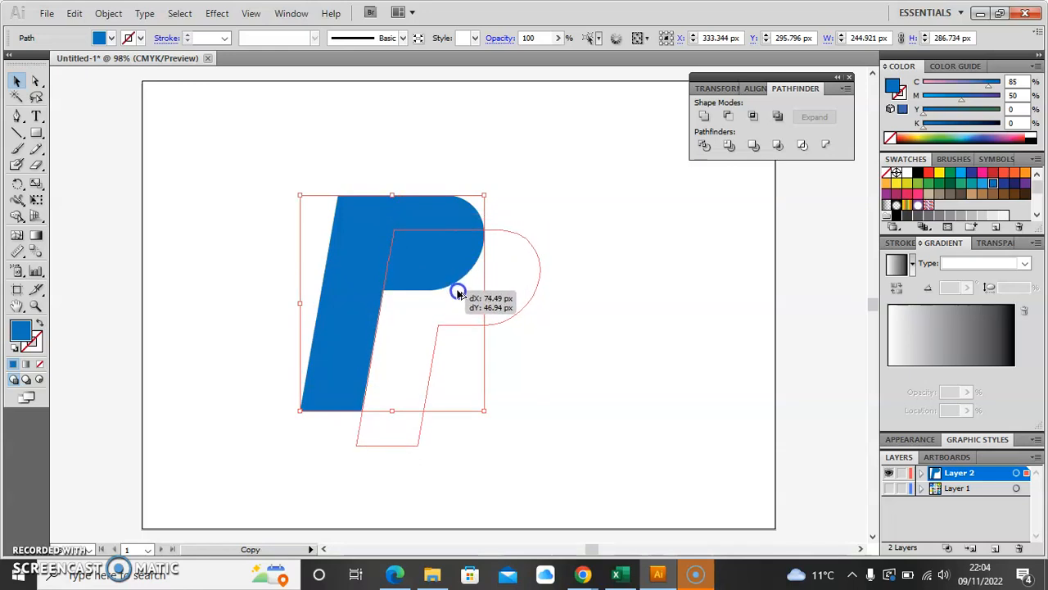
left_click_drag(456, 294, 457, 294)
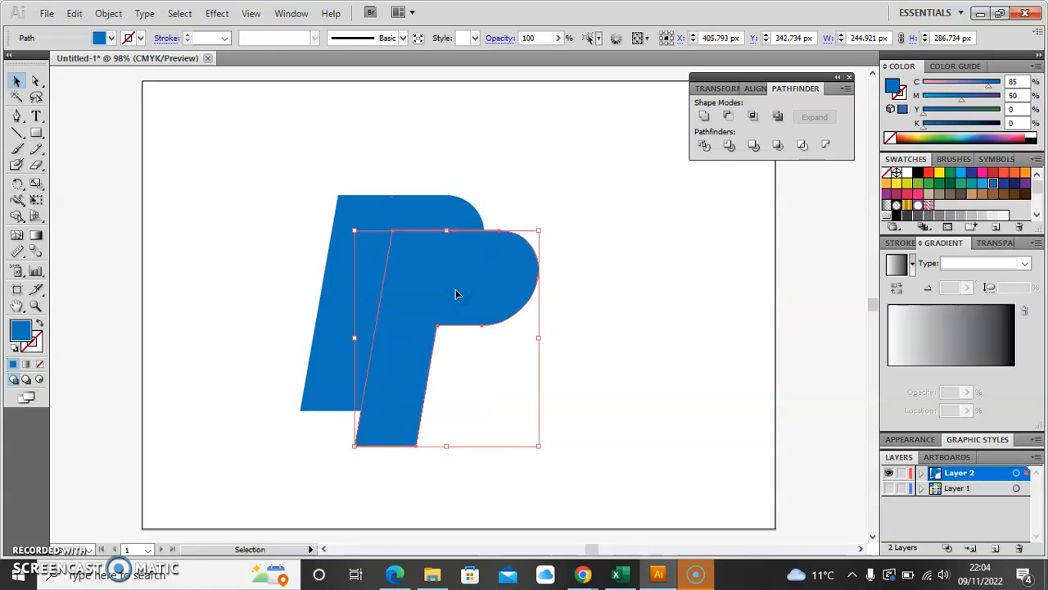
Step: Divide the two overlapping P shapes with Pathfinder and move the resulting group about 96 px left and 41 px up
left_click_drag(240, 153, 603, 374)
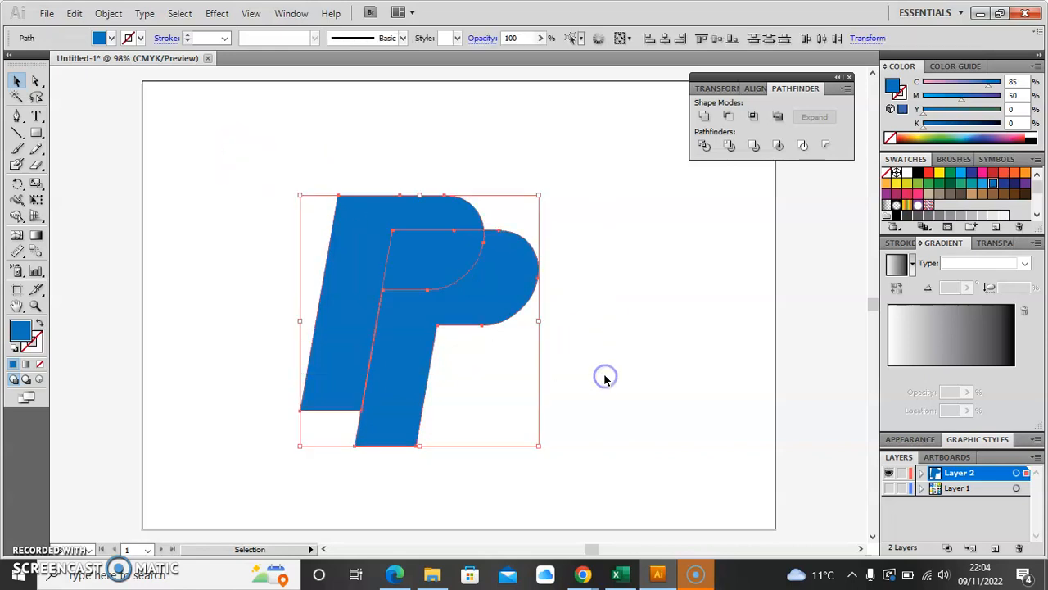
left_click(703, 148)
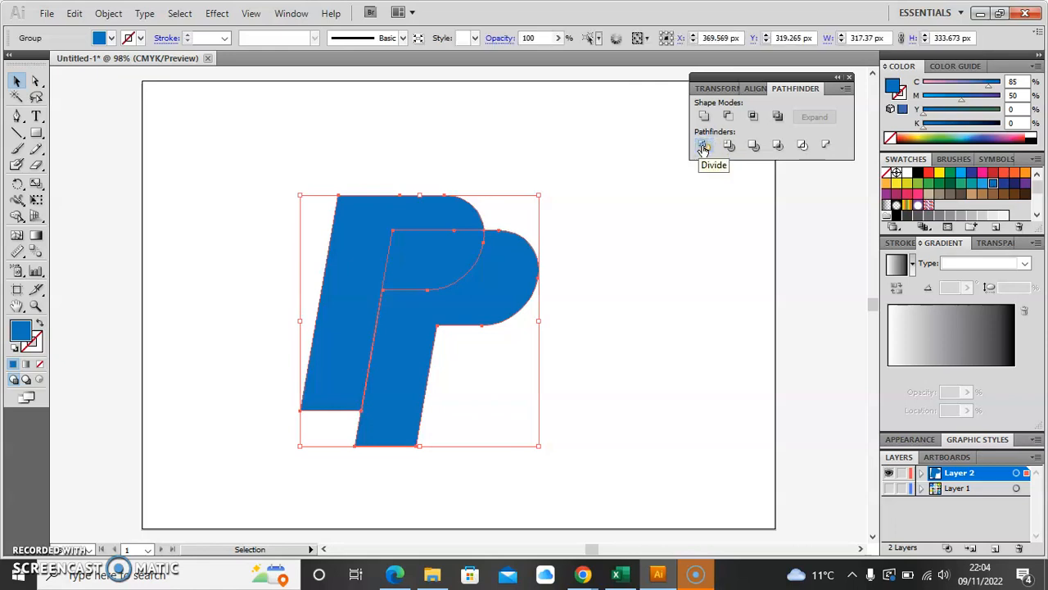
left_click(197, 156)
left_click_drag(369, 248, 299, 222)
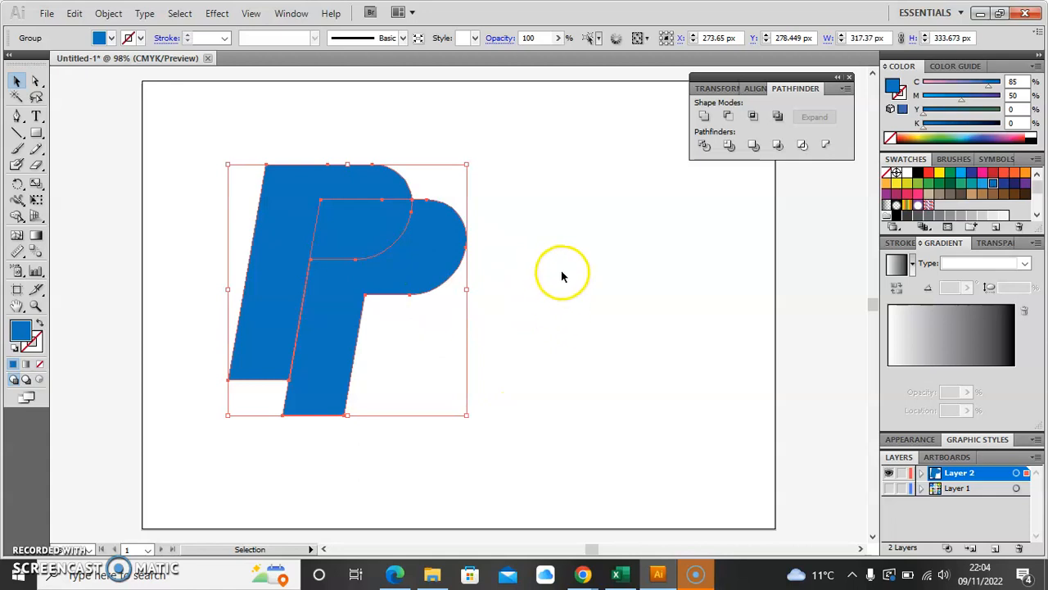
Step: Within the divided group, fill the front P piece with light blue and the overlapping piece with dark navy
double_click(376, 237)
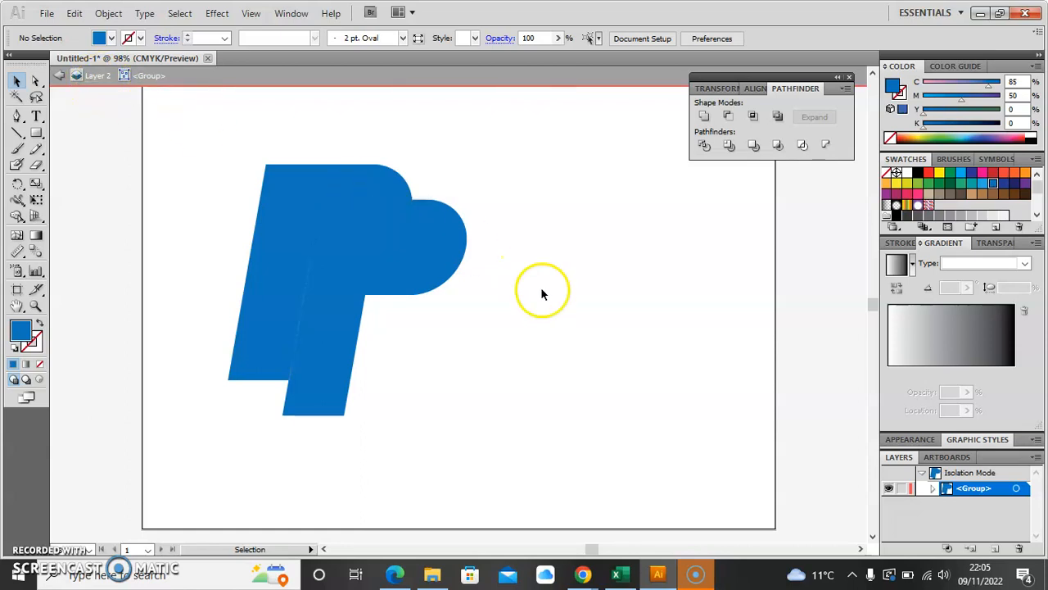
left_click(440, 262)
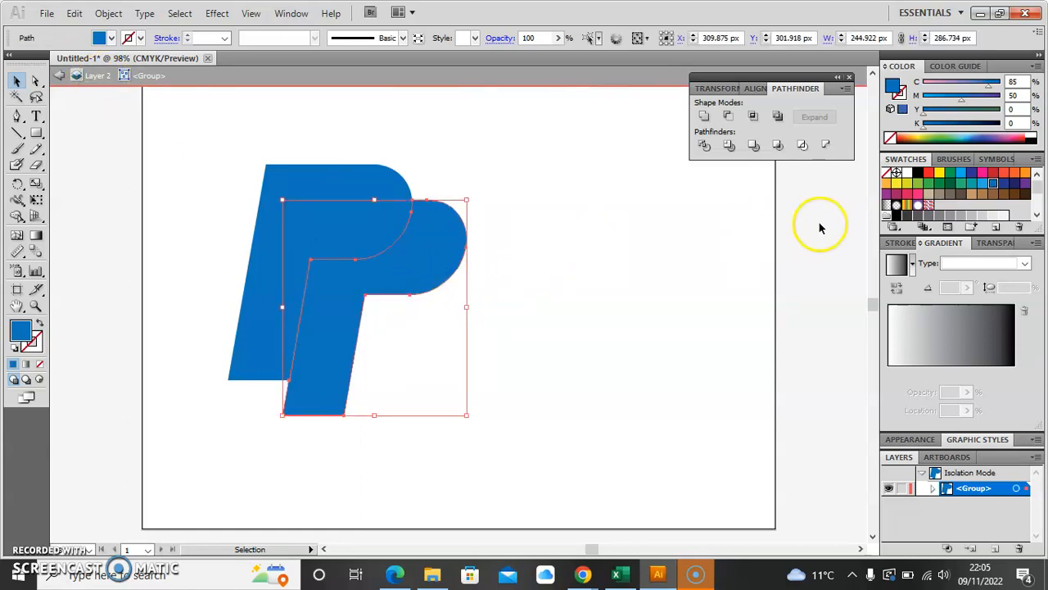
left_click(982, 183)
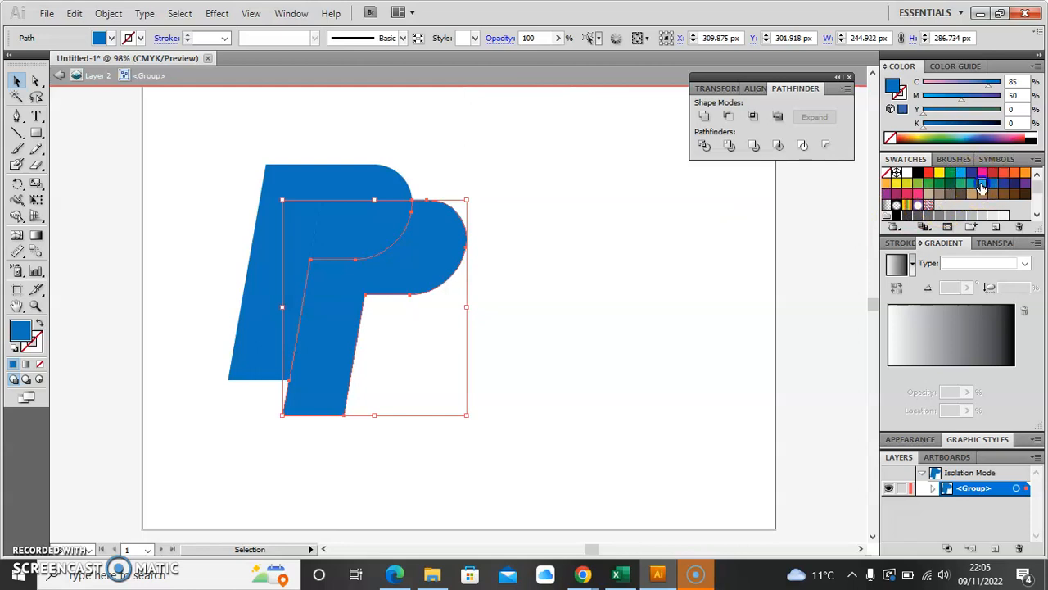
left_click(368, 226)
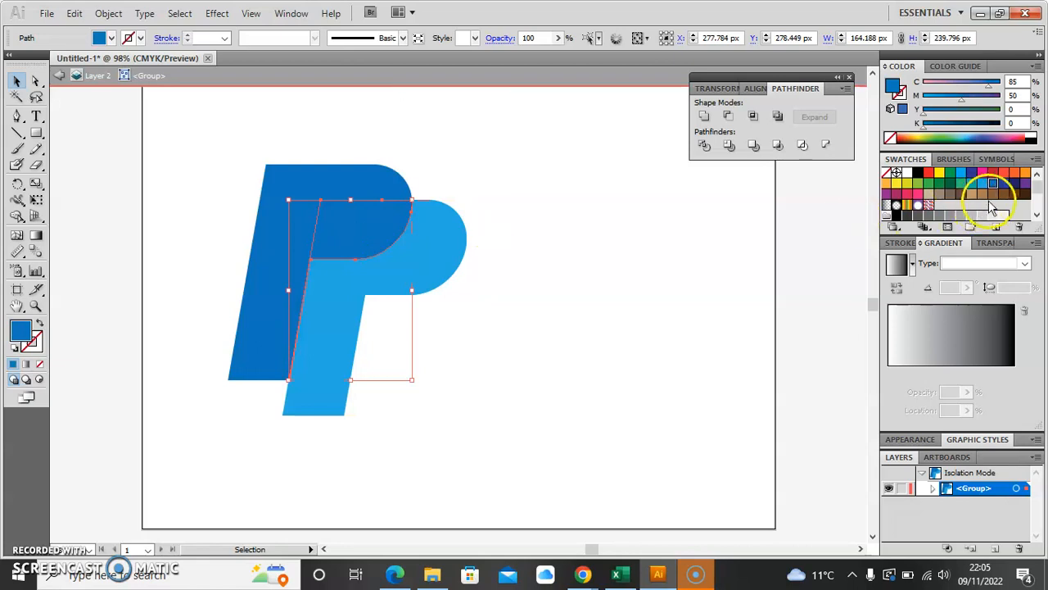
left_click(1014, 184)
left_click(562, 300)
double_click(563, 300)
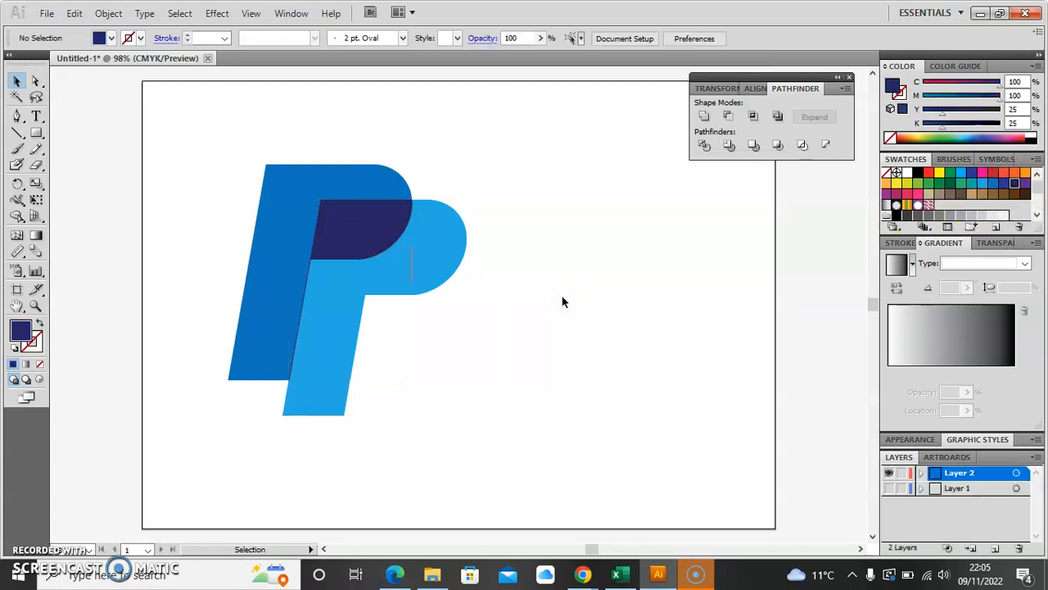